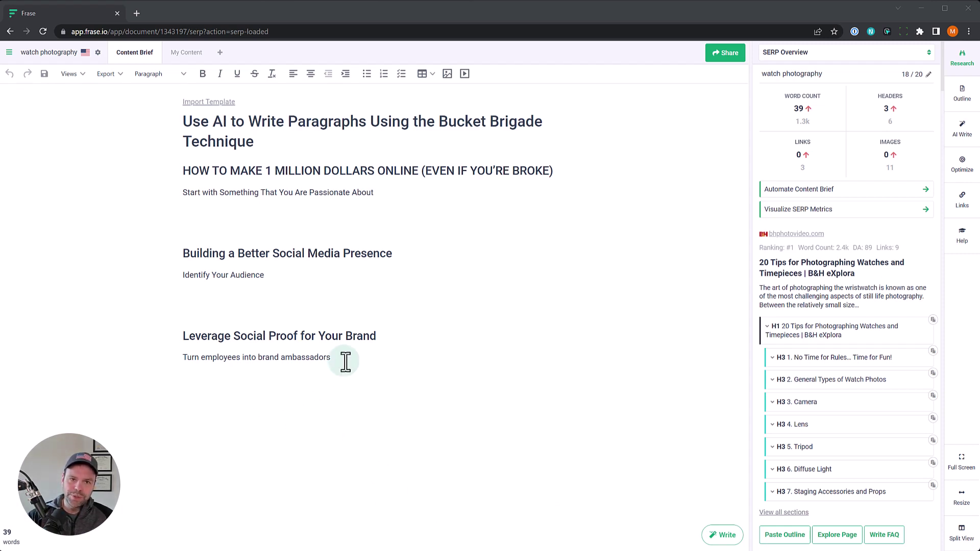
# Step: Search the AI Write community templates for '[RT] paragraphs from scratch' and open the [BB] (v1.0) template
pyautogui.click(962, 128)
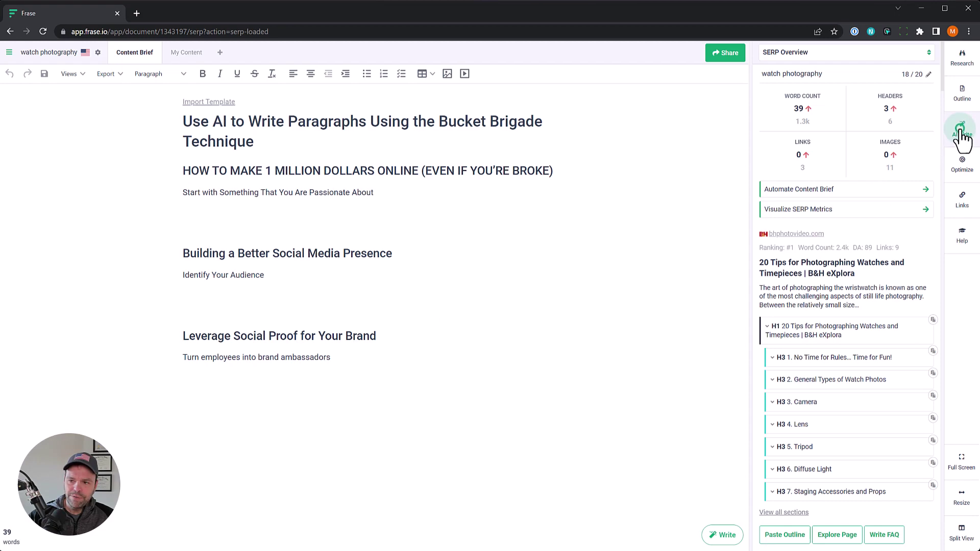
pyautogui.click(809, 52)
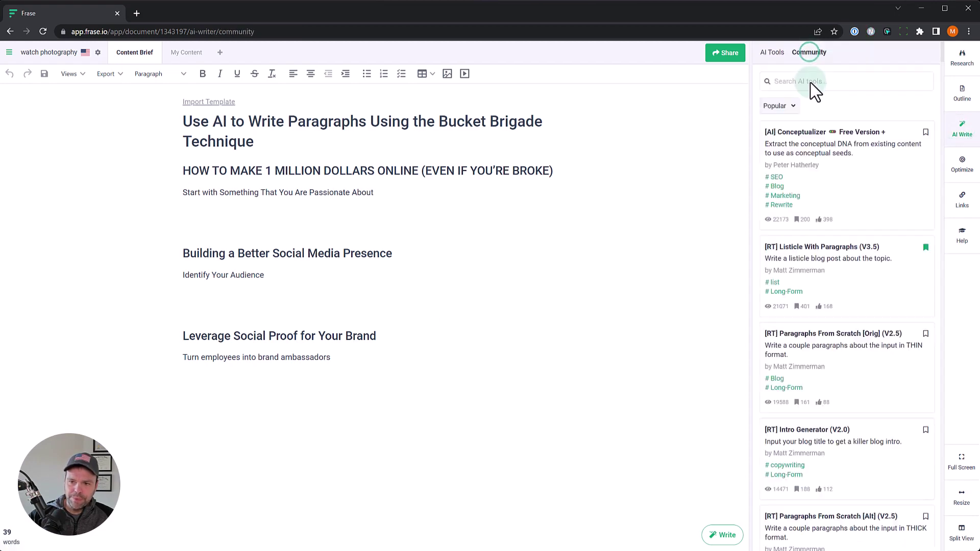
pyautogui.write('[')
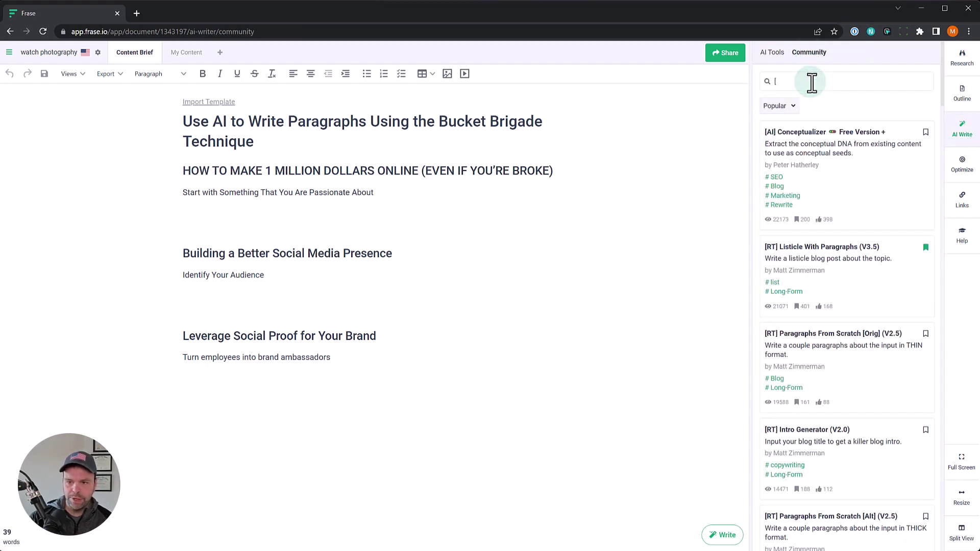
pyautogui.write('RT')
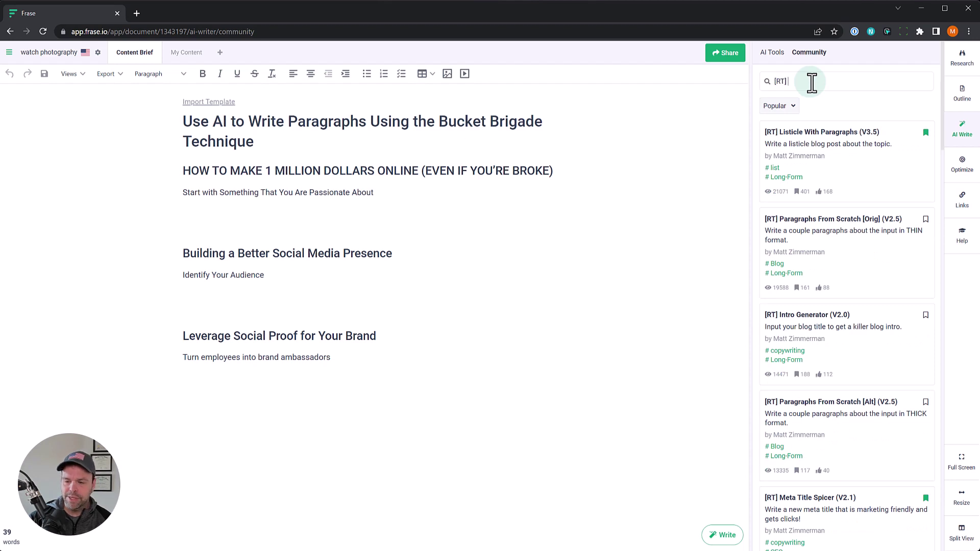
pyautogui.write('] paragraphs fr')
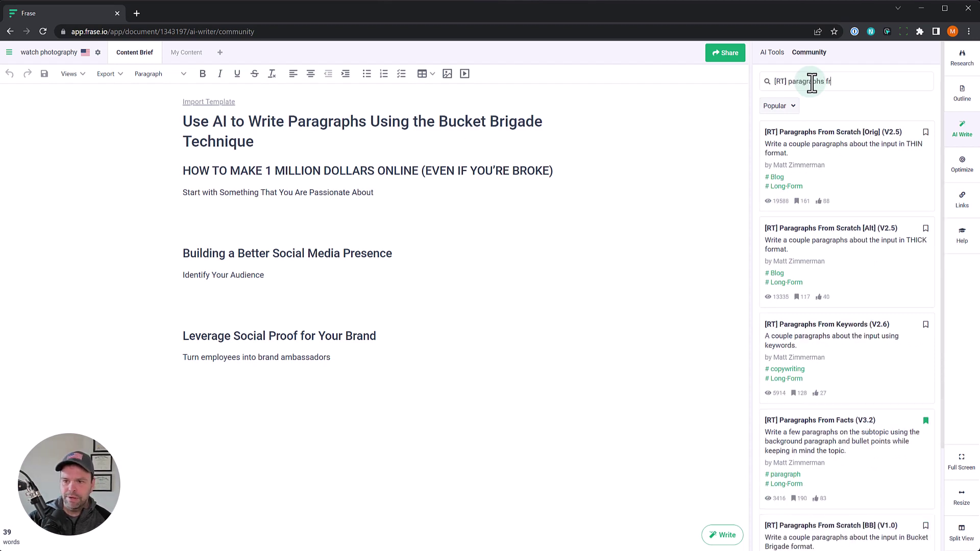
pyautogui.write('om scrat')
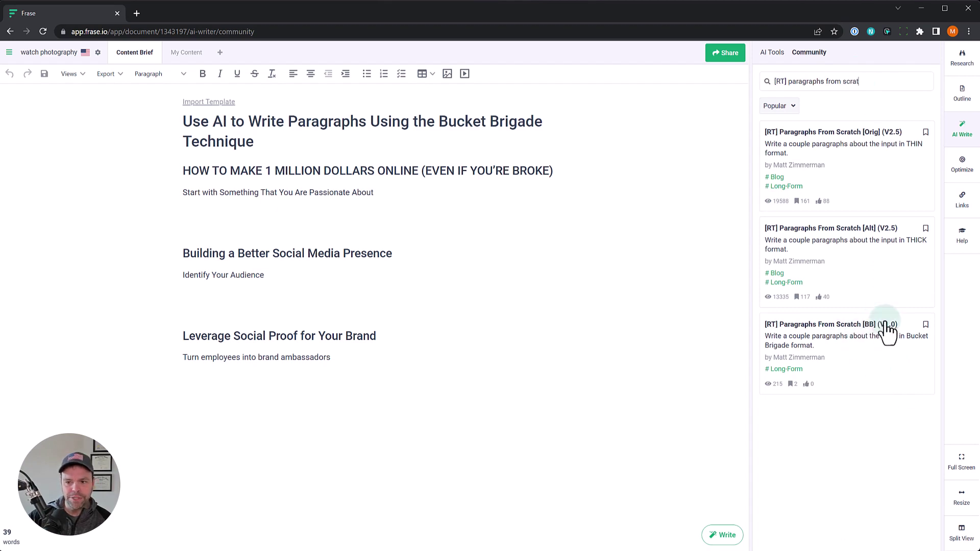
pyautogui.click(850, 326)
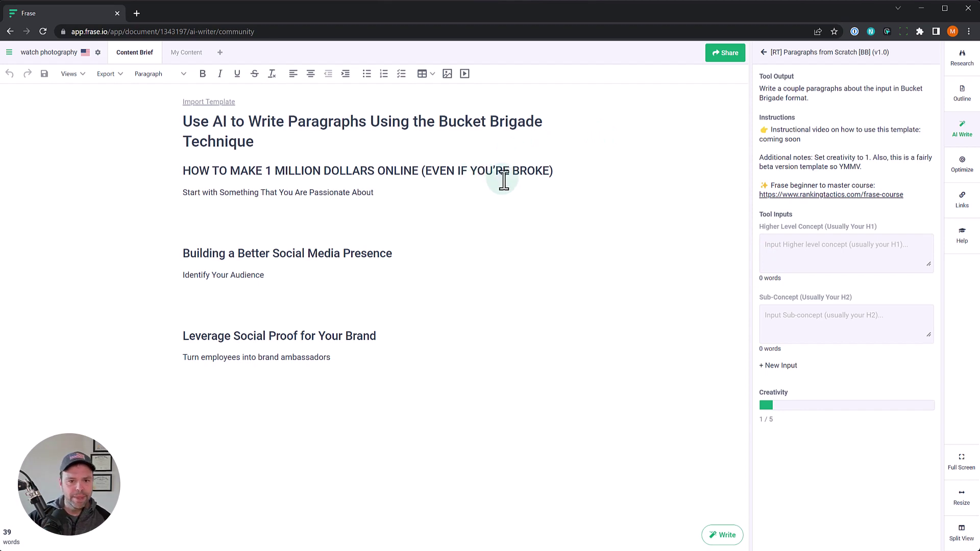
# Step: Paste the first H2 into Higher Level Concept and 'Start with Something That You Are Passionate About' into Sub-Concept
pyautogui.moveTo(556, 171); pyautogui.dragTo(147, 175)
pyautogui.hotkey('ctrl', 'c')
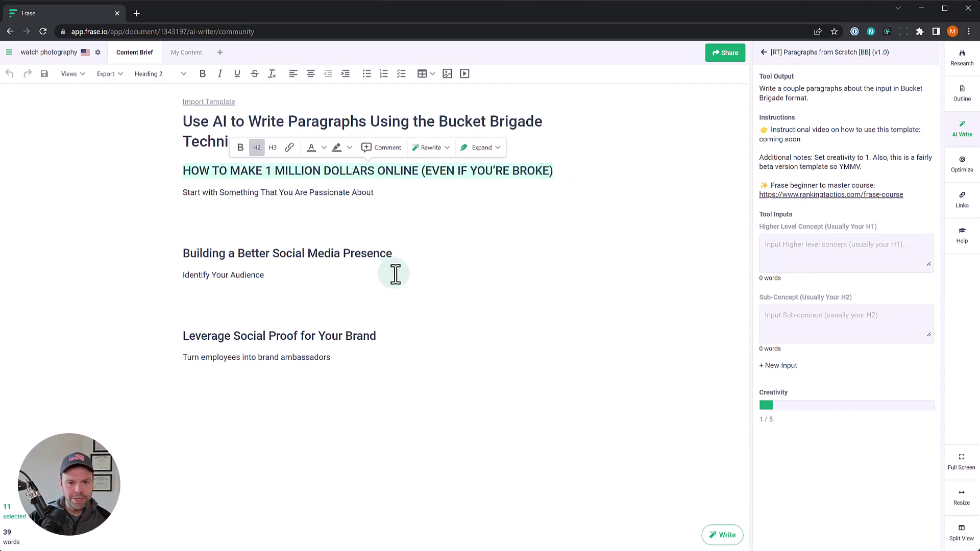
pyautogui.click(842, 259)
pyautogui.hotkey('ctrl', 'v')
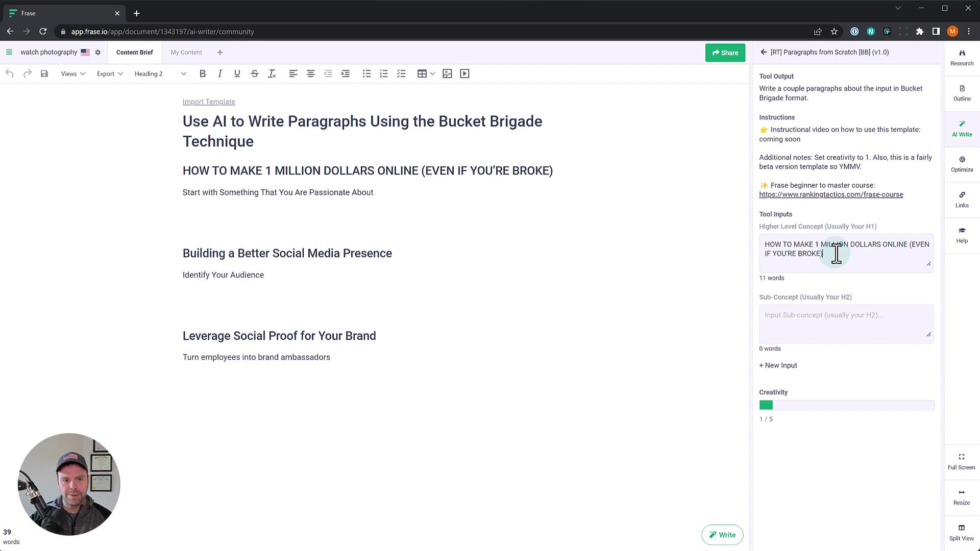
pyautogui.click(184, 170)
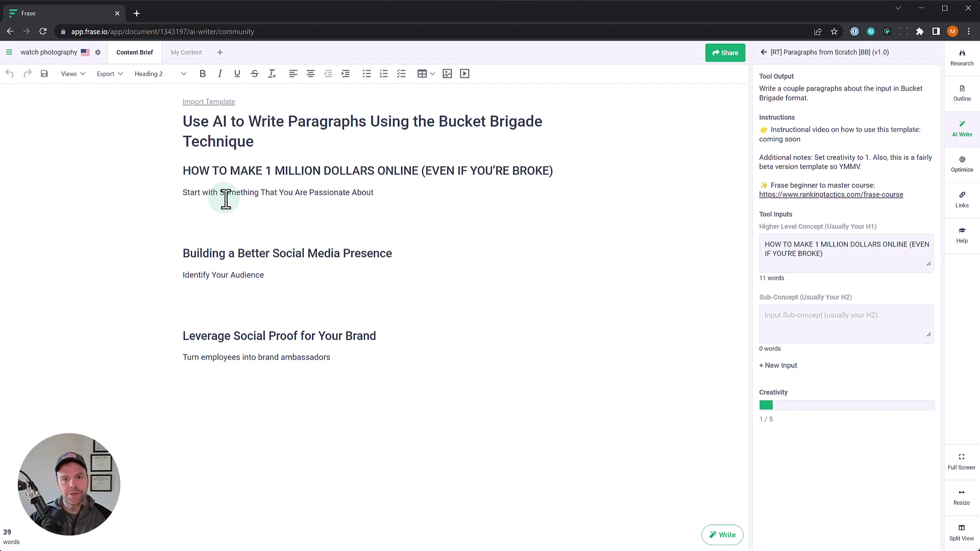
pyautogui.moveTo(376, 193); pyautogui.dragTo(186, 203)
pyautogui.hotkey('ctrl', 'c')
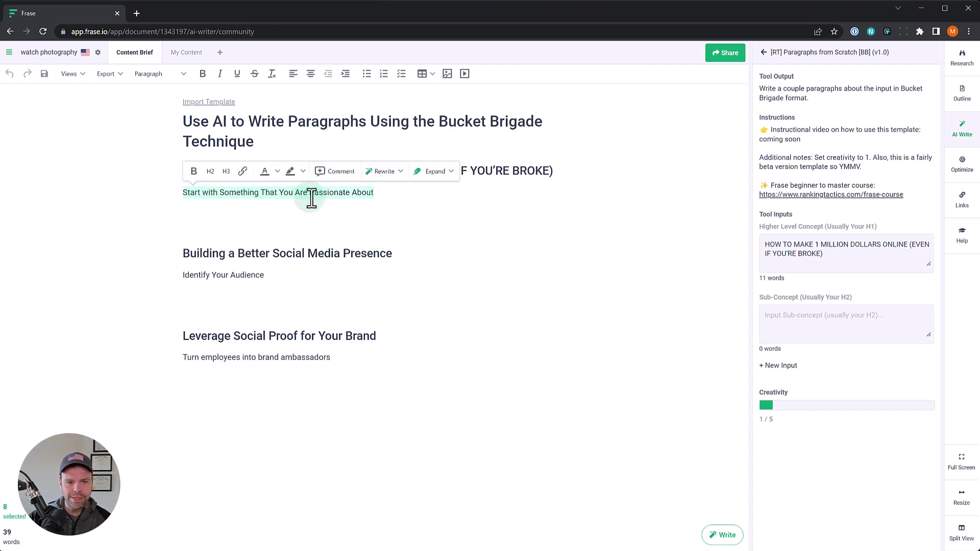
pyautogui.click(866, 315)
pyautogui.hotkey('ctrl', 'v')
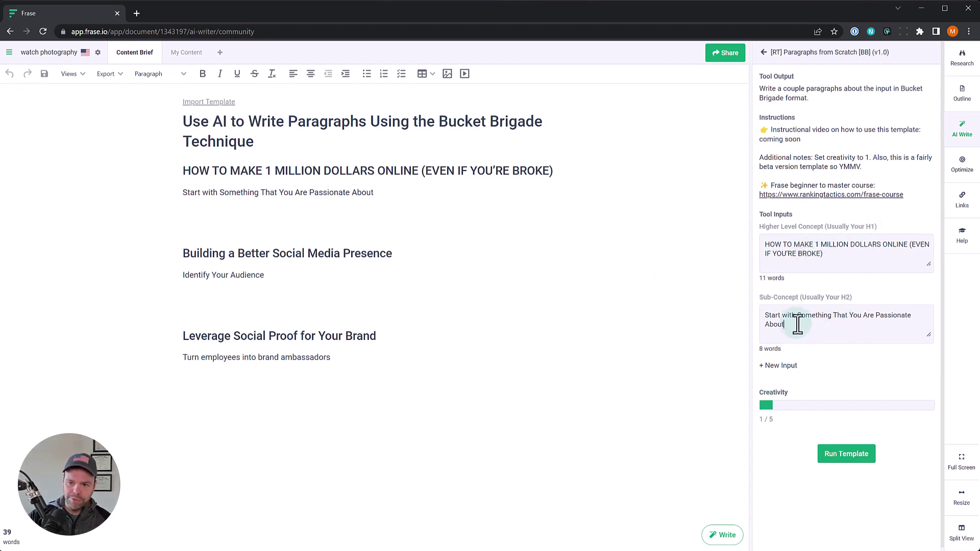
# Step: Run the template and insert the 186-word bucket brigade passage under the first heading
pyautogui.click(847, 456)
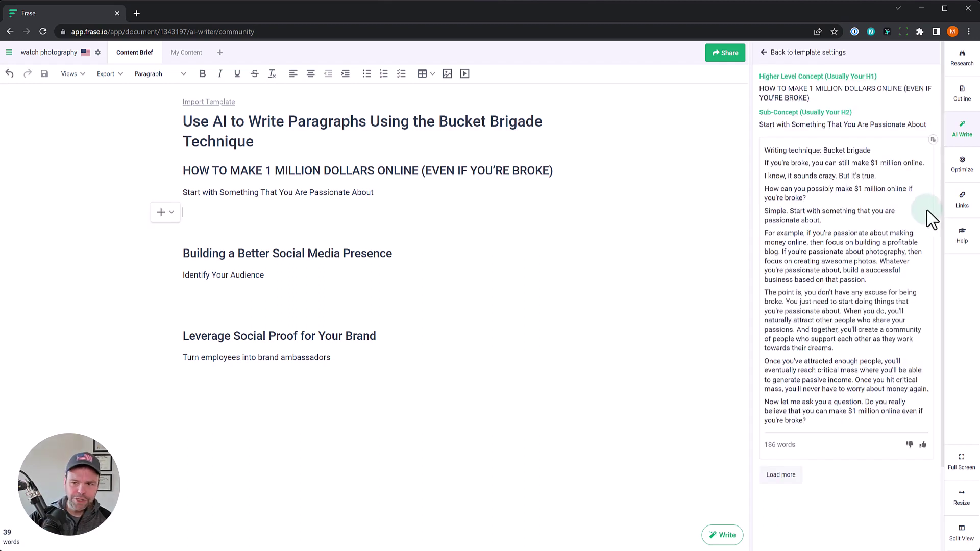
pyautogui.click(933, 140)
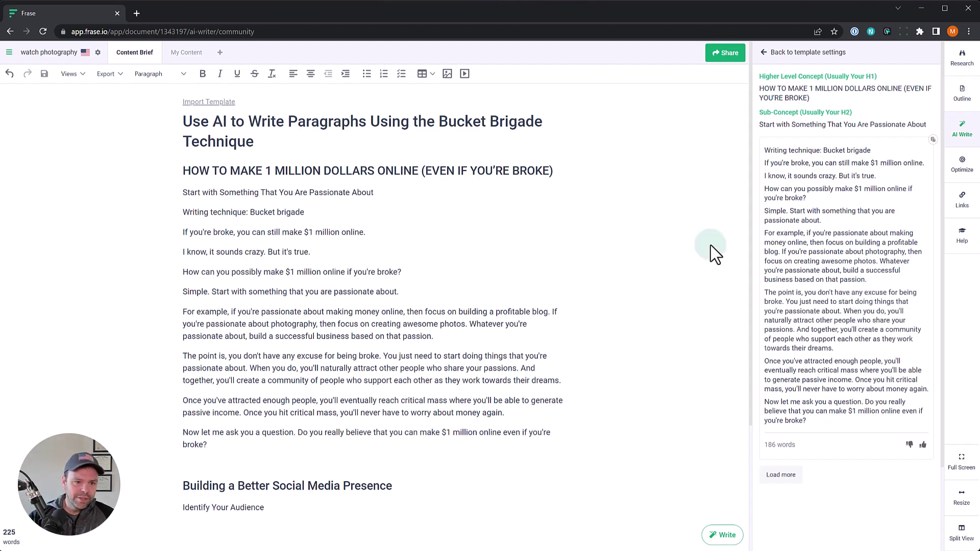
# Step: Delete the 'Writing technique' label line and highlight the phrases 'Simple.', 'For example,' and 'The point is'
pyautogui.tripleClick(234, 212)
pyautogui.press('BackSpace')
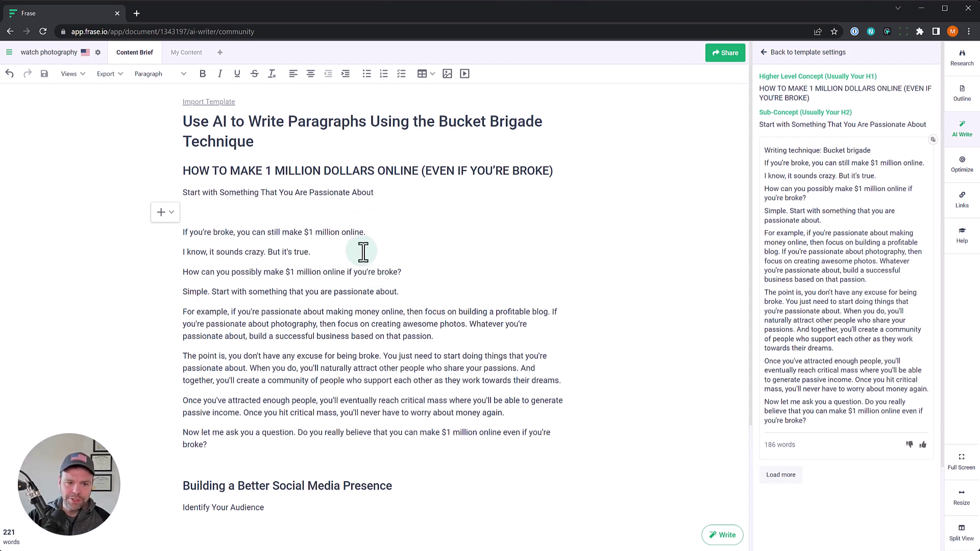
pyautogui.moveTo(210, 292); pyautogui.dragTo(183, 294)
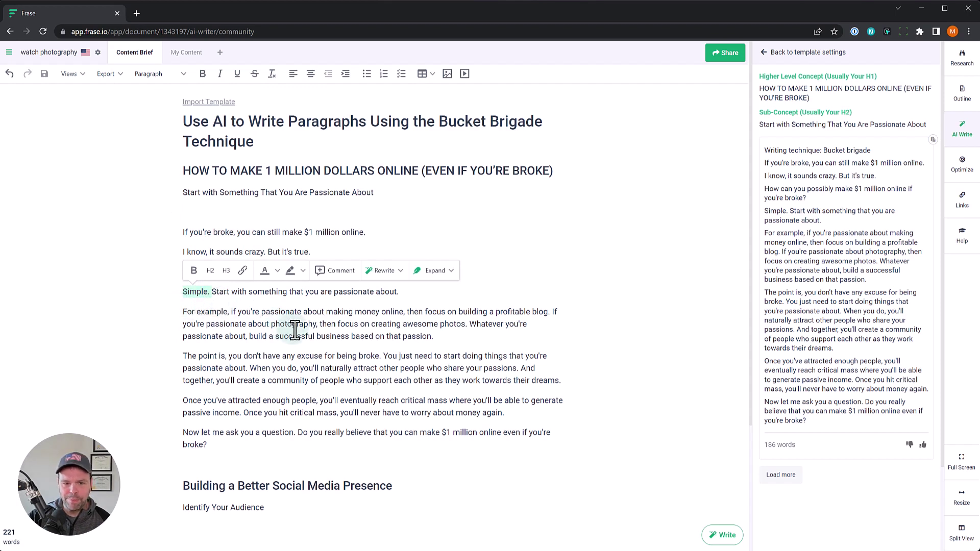
pyautogui.moveTo(230, 311); pyautogui.dragTo(179, 314)
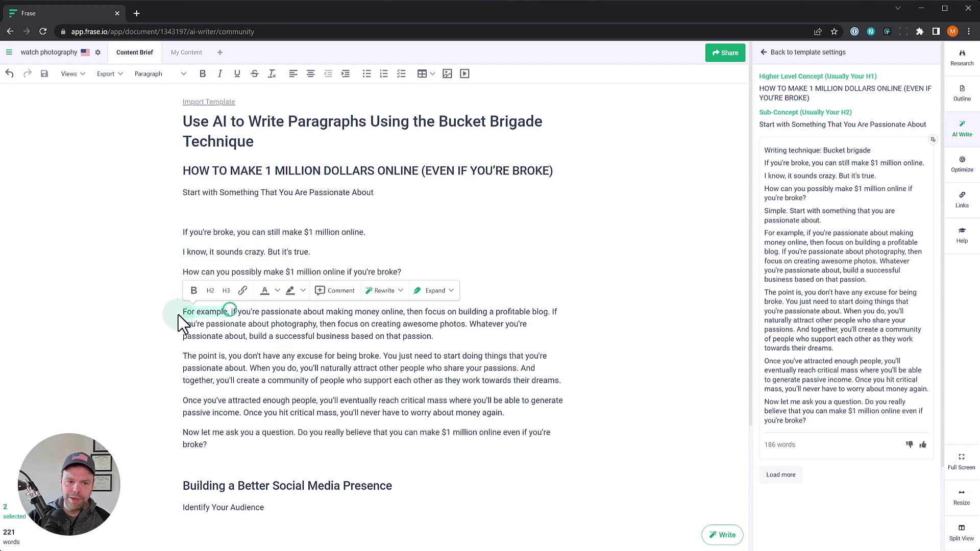
pyautogui.click(253, 356)
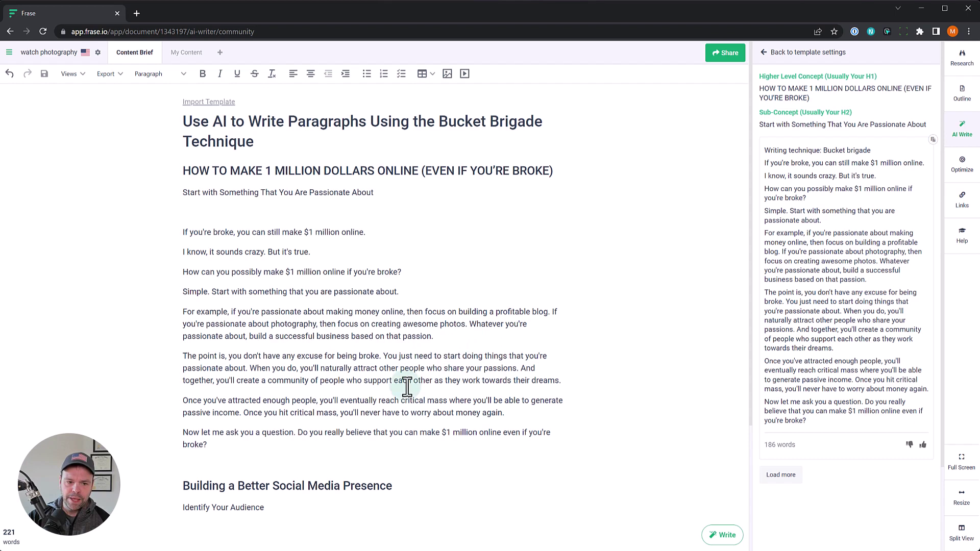
pyautogui.moveTo(244, 356); pyautogui.dragTo(181, 355)
pyautogui.click(196, 357)
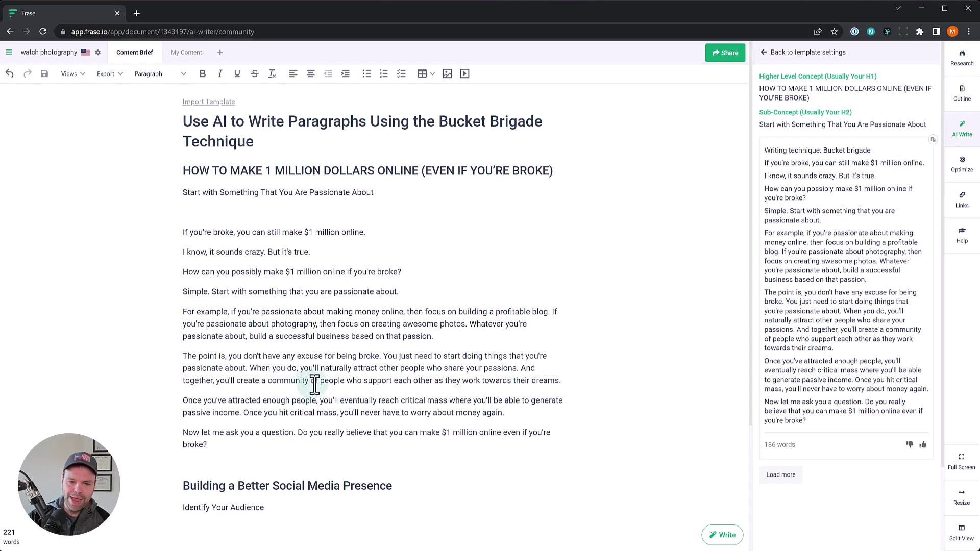
pyautogui.scroll(-1, 365, 416)
pyautogui.scroll(-1, 371, 425)
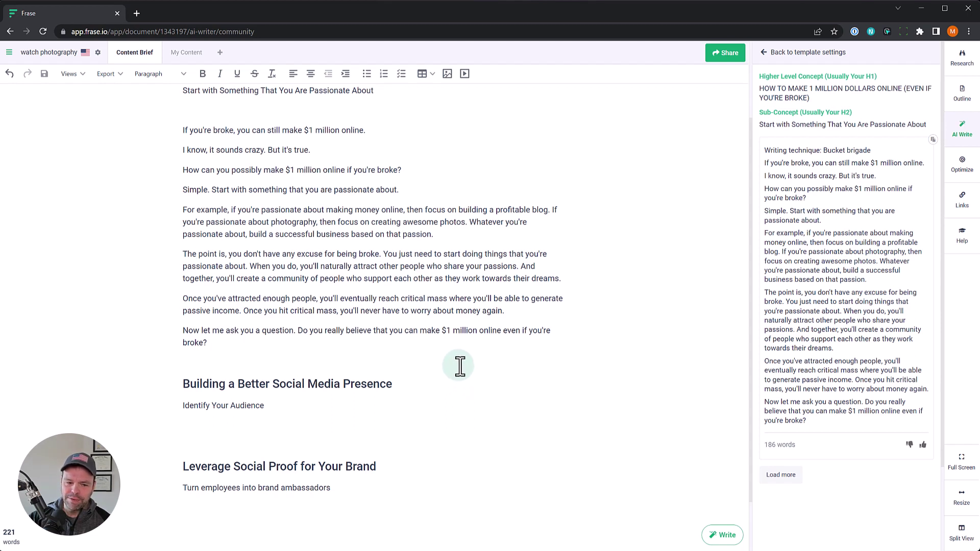
# Step: Answer the closing question with 'Yes, you can.' and remove the blank line above the generated text
pyautogui.click(343, 349)
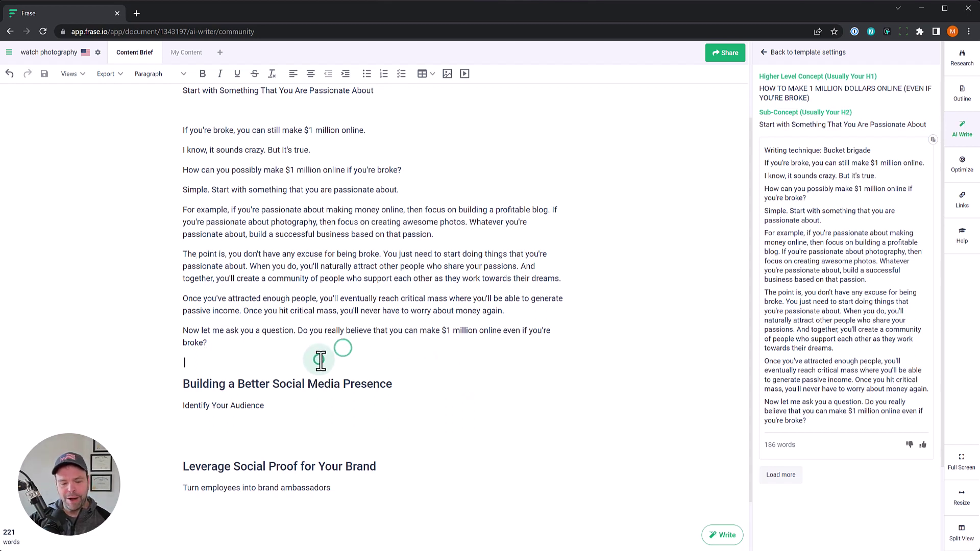
pyautogui.write('Yes, you can.')
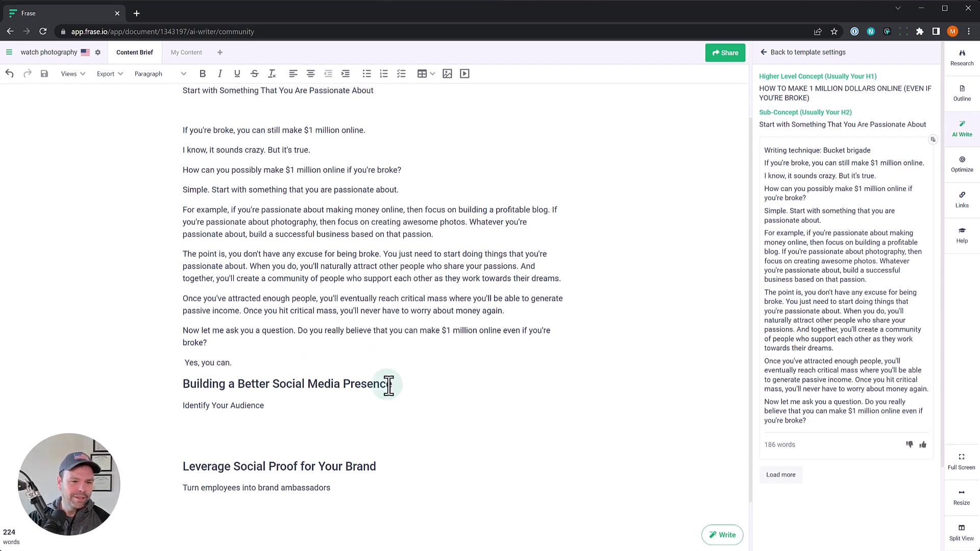
pyautogui.scroll(2, 388, 383)
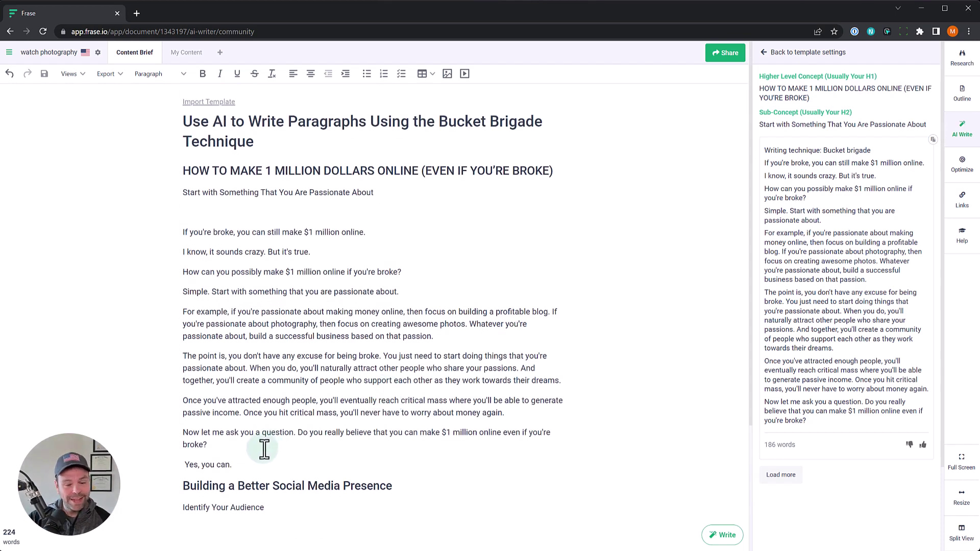
pyautogui.click(228, 213)
pyautogui.press('BackSpace')
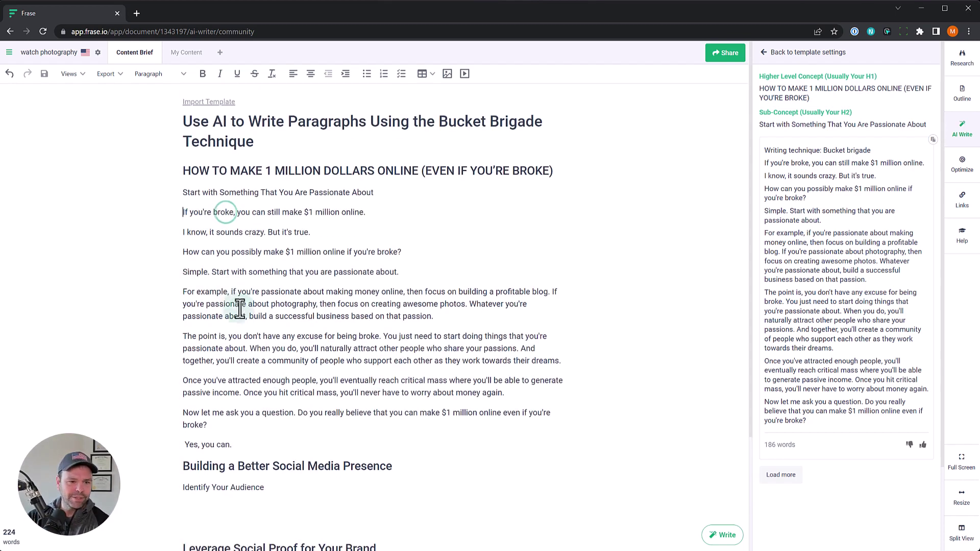
pyautogui.scroll(-2, 309, 343)
# Step: Rerun the template with 'Building a Better Social Media Presence' as concept and 'Identify Your Audience' as sub-concept
pyautogui.tripleClick(310, 362)
pyautogui.hotkey('ctrl', 'c')
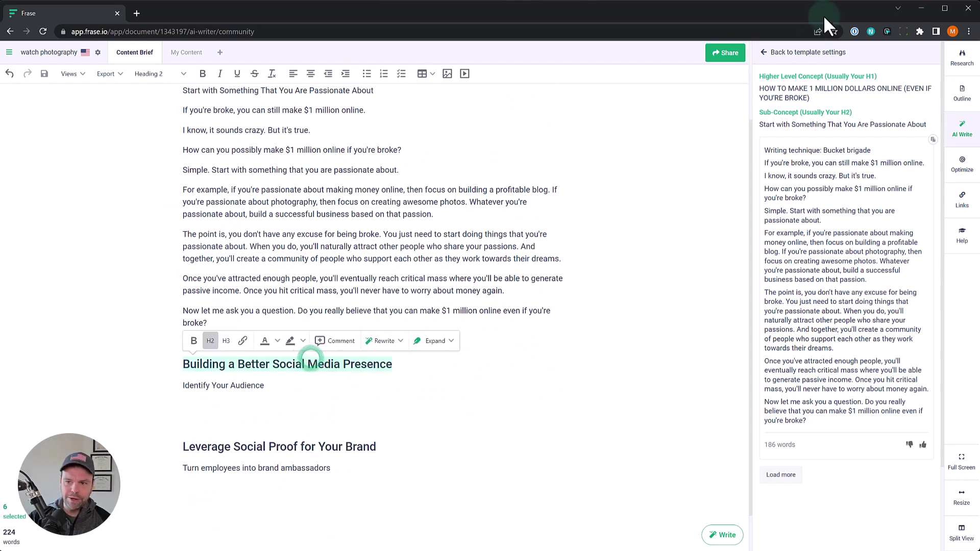
pyautogui.click(765, 53)
pyautogui.tripleClick(847, 267)
pyautogui.hotkey('ctrl', 'v')
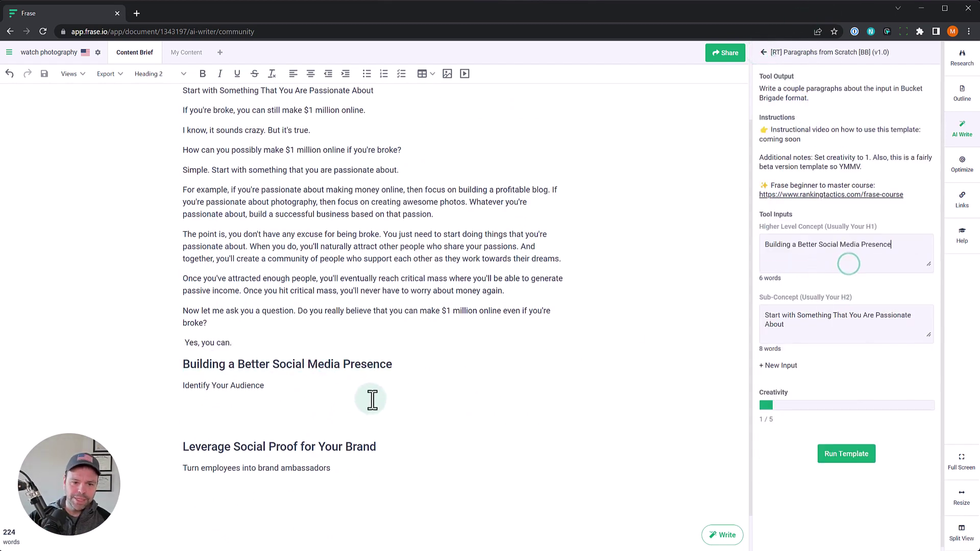
pyautogui.click(852, 456)
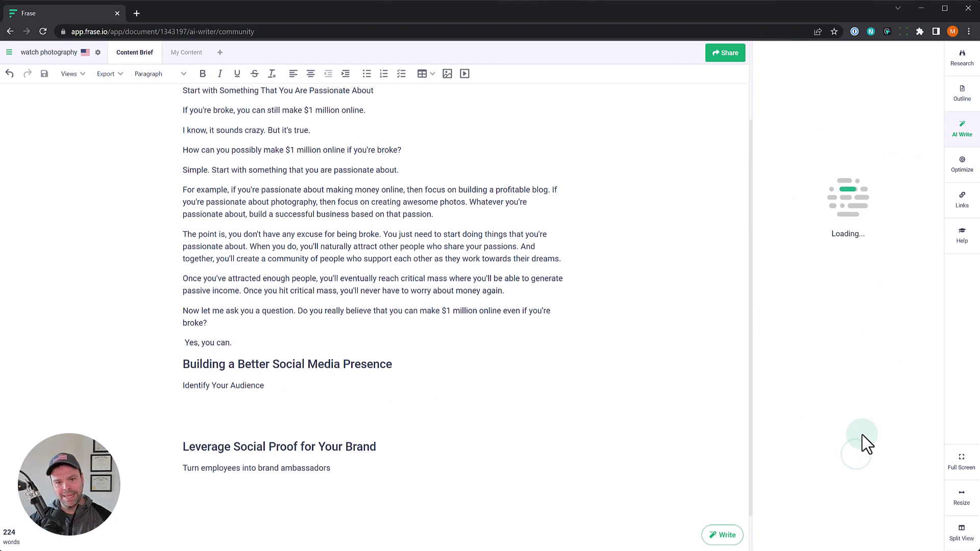
pyautogui.scroll(-1, 585, 470)
pyautogui.click(276, 360)
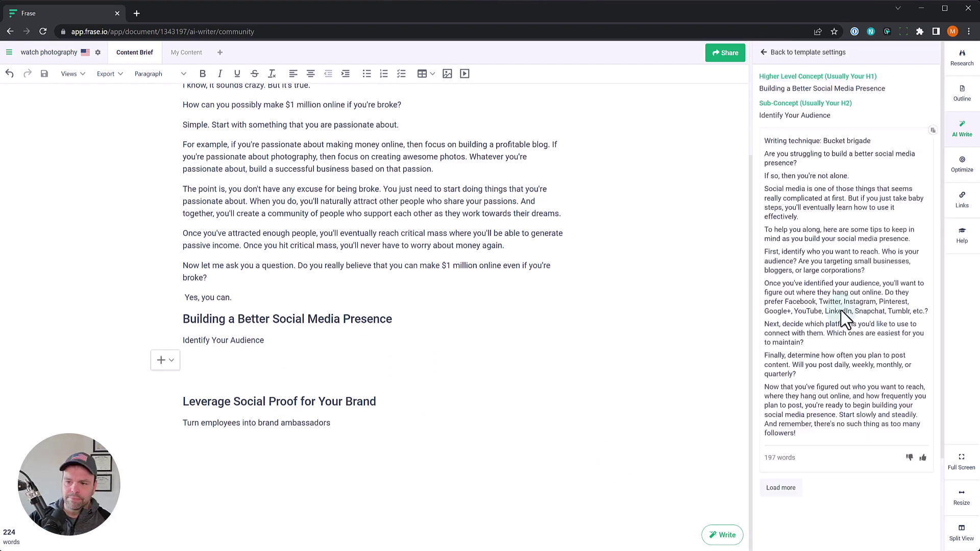
# Step: Insert the 197-word social media draft under 'Identify Your Audience' and delete its 'Writing technique: Bucket brigade' line
pyautogui.click(933, 131)
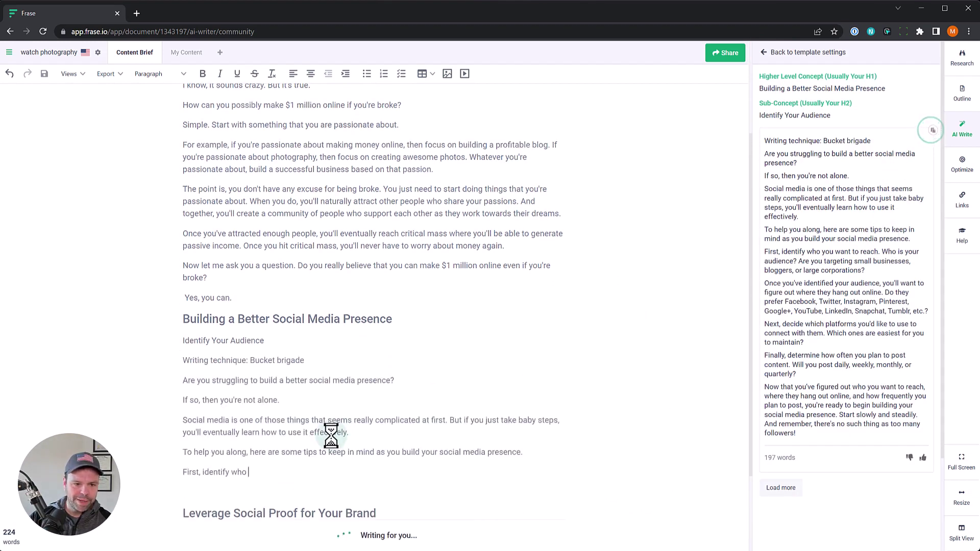
pyautogui.moveTo(324, 185); pyautogui.dragTo(196, 187)
pyautogui.press('Delete')
pyautogui.press('Delete')
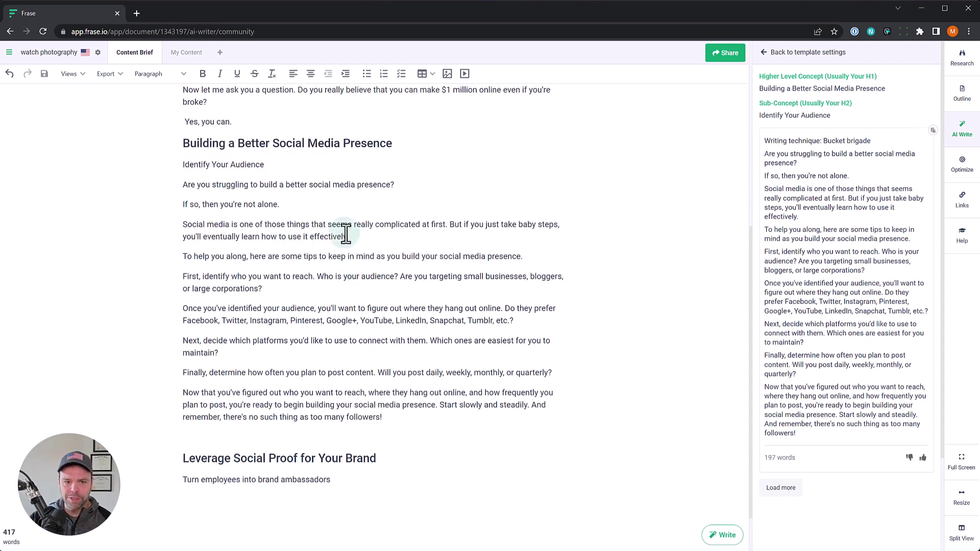
pyautogui.moveTo(213, 144); pyautogui.dragTo(393, 145)
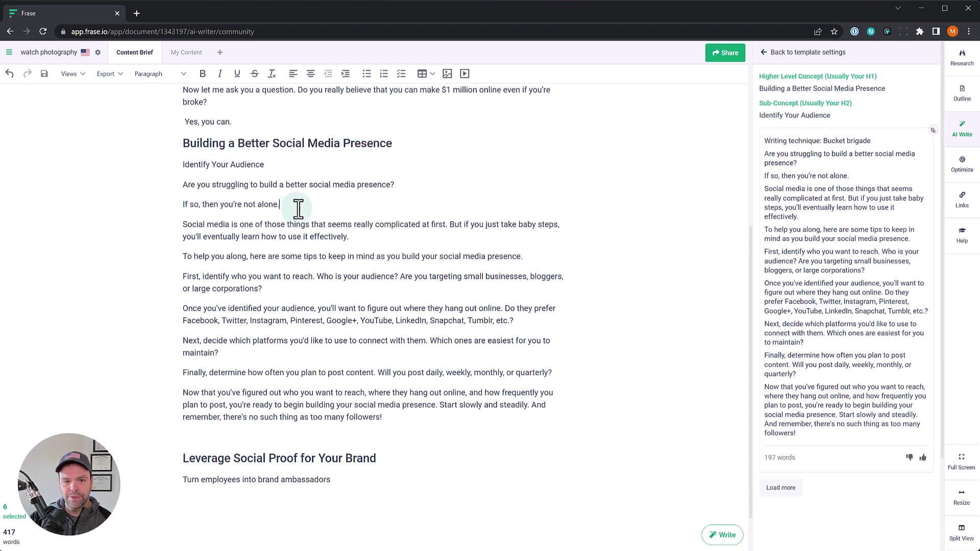
# Step: Highlight sample lines like 'If so, then you're not alone.', then select the 'Leverage Social Proof for Your Brand' heading
pyautogui.moveTo(295, 207); pyautogui.dragTo(184, 204)
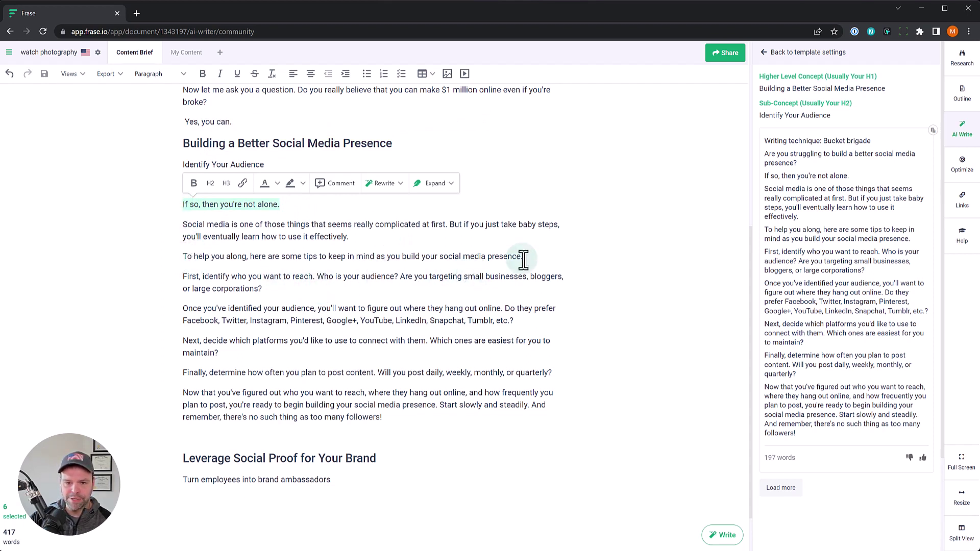
pyautogui.moveTo(523, 257); pyautogui.dragTo(183, 257)
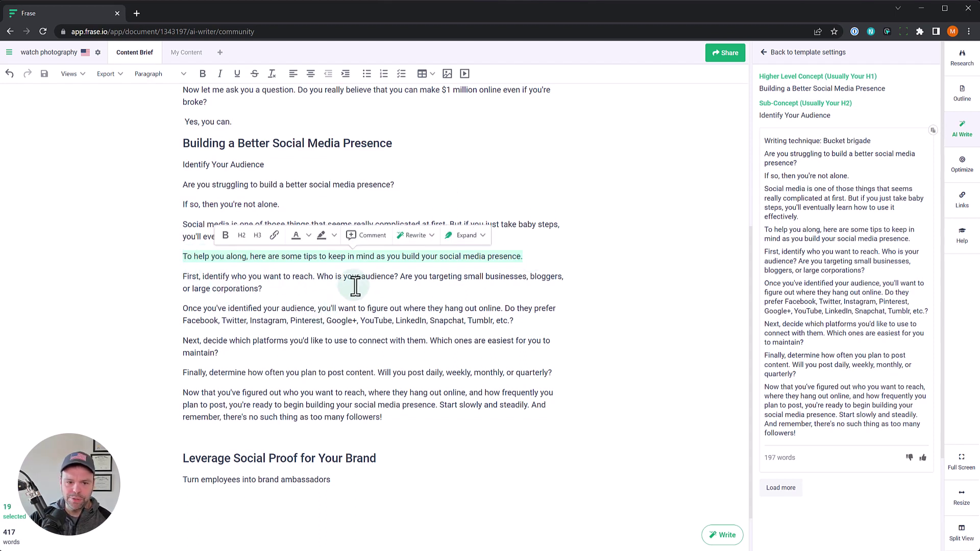
pyautogui.click(360, 289)
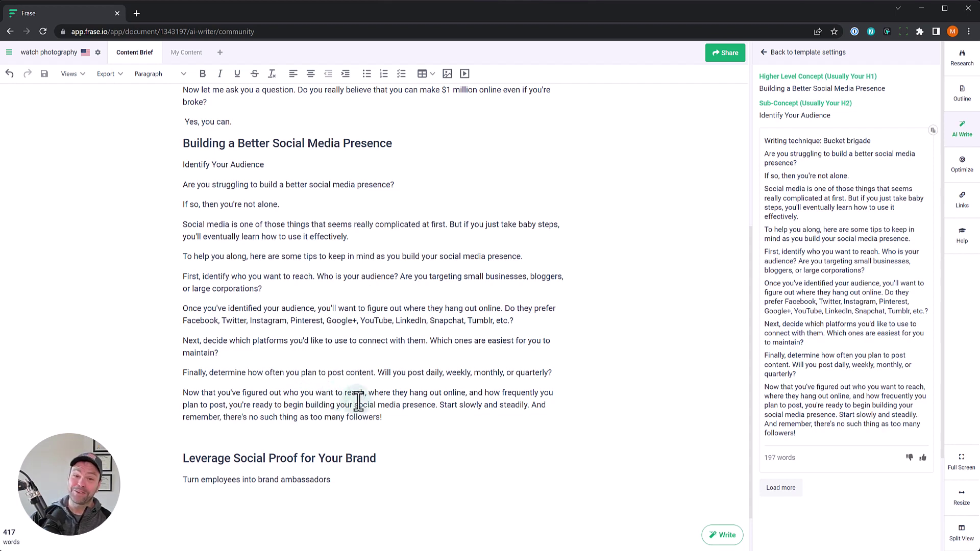
pyautogui.moveTo(388, 458); pyautogui.dragTo(176, 457)
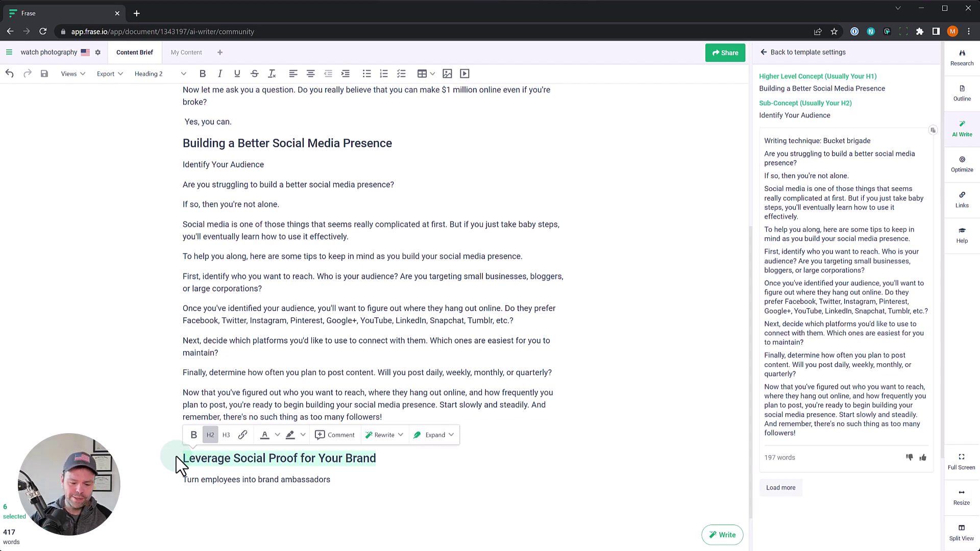
# Step: Set the sub-concept to 'Turn employees into brand ambassadors' and run the template for the social proof section
pyautogui.click(766, 52)
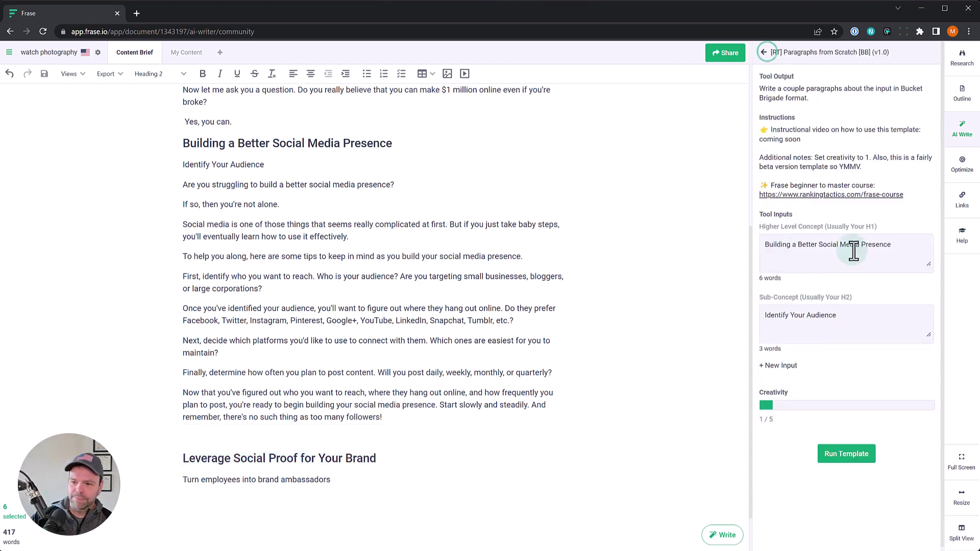
pyautogui.moveTo(337, 480); pyautogui.dragTo(176, 483)
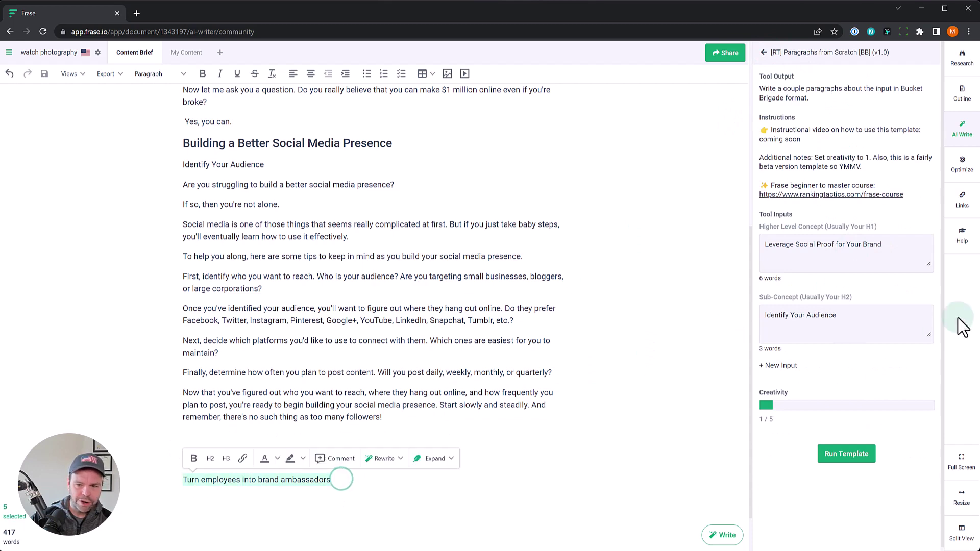
pyautogui.moveTo(777, 315); pyautogui.dragTo(838, 320)
pyautogui.write('Turn employees into brand ambassadors')
pyautogui.click(846, 454)
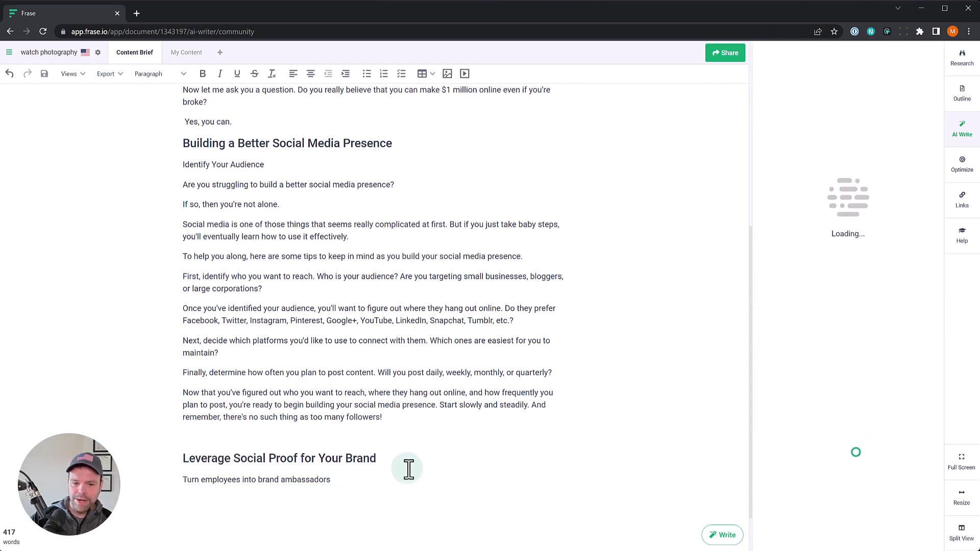
# Step: Add an empty paragraph below the 'Turn employees into brand ambassadors' subheading
pyautogui.scroll(-1, 332, 457)
pyautogui.click(341, 439)
pyautogui.click(348, 426)
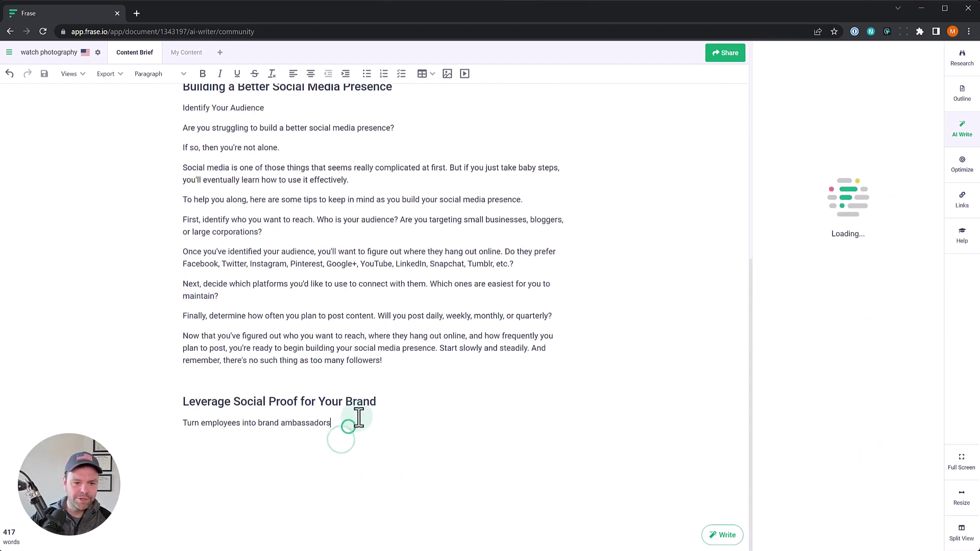
pyautogui.press('Return')
pyautogui.scroll(-1, 286, 393)
pyautogui.click(237, 370)
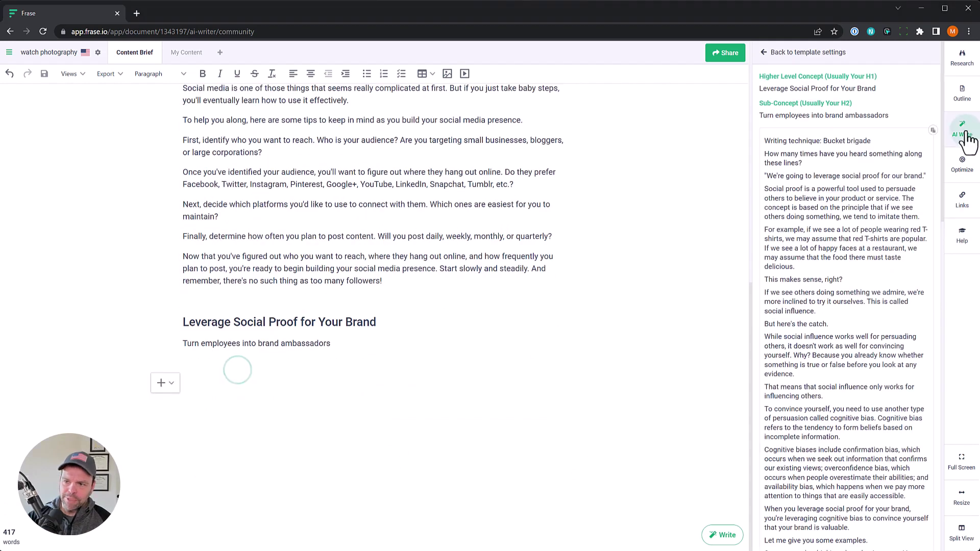
# Step: Insert the social proof draft under the subheading and delete its 'Writing technique: Bucket brigade' line
pyautogui.click(932, 131)
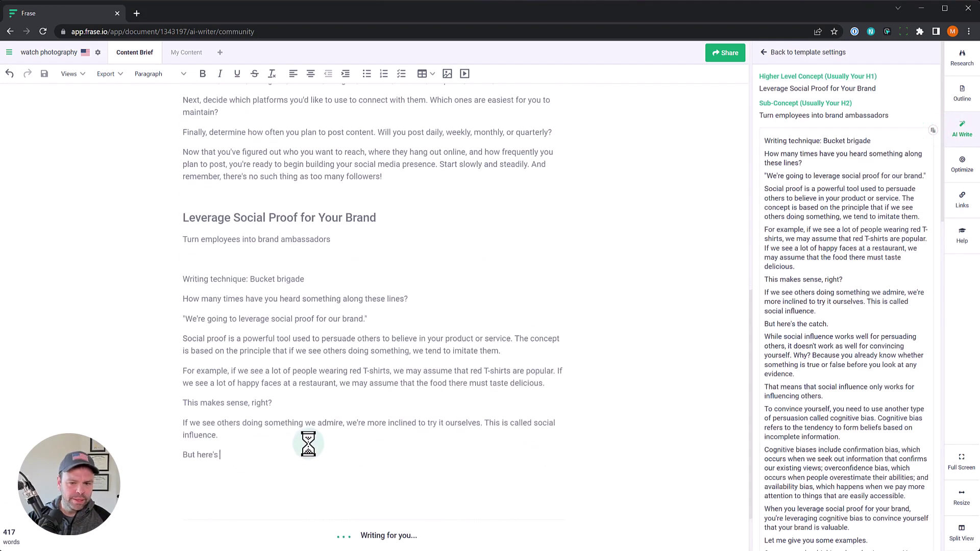
pyautogui.scroll(-2, 870, 394)
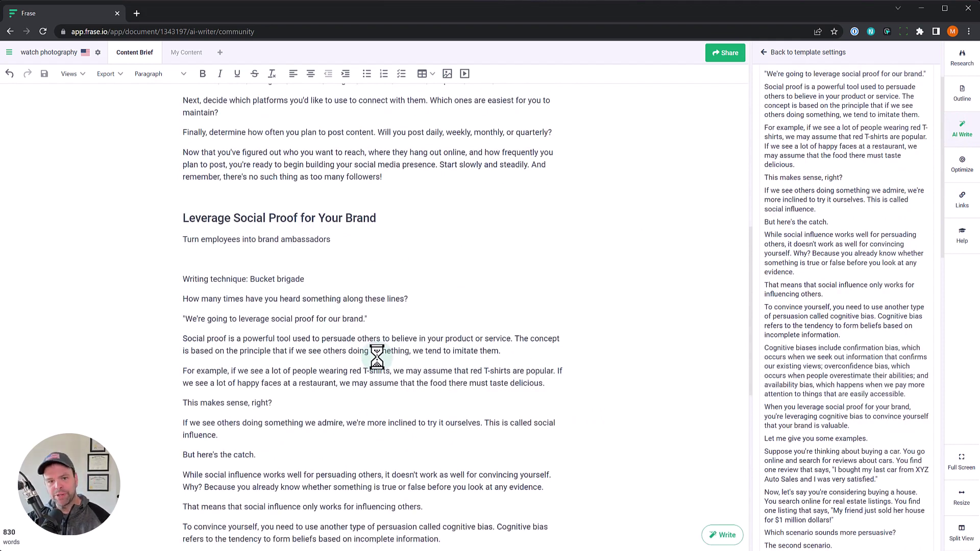
pyautogui.moveTo(337, 275); pyautogui.dragTo(189, 268)
pyautogui.press('BackSpace')
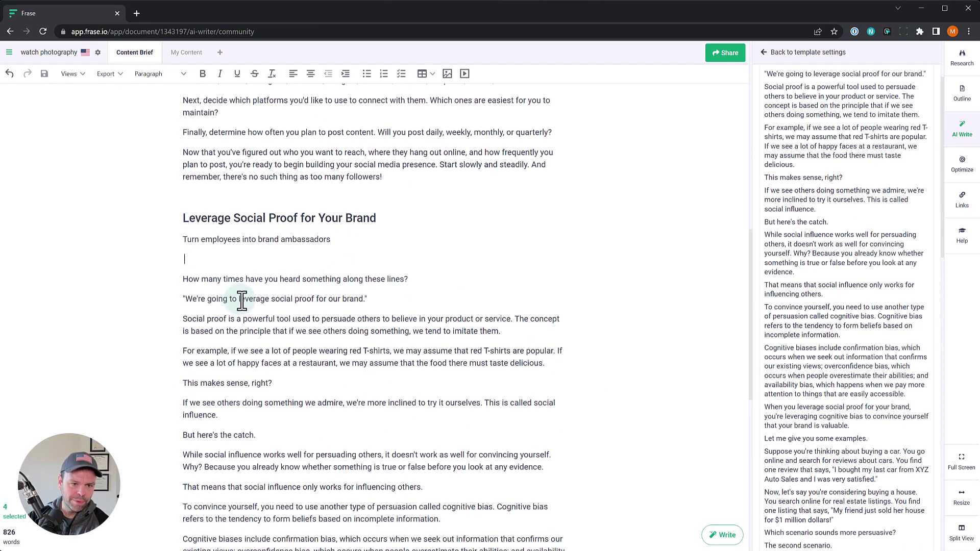
pyautogui.scroll(-2, 533, 395)
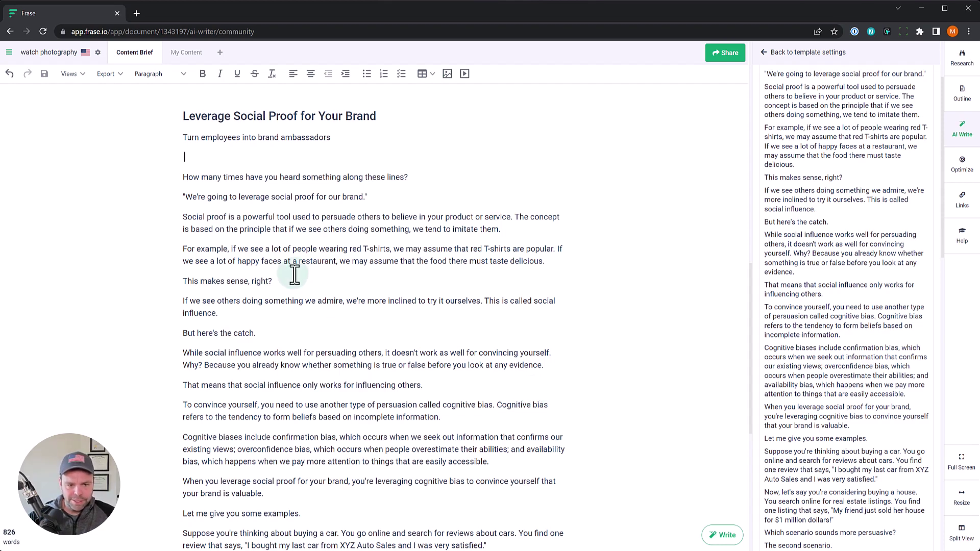
# Step: Highlight the bucket brigade hook lines such as 'This makes sense, right?', 'But here's the catch.' and 'Let me give you some examples.'
pyautogui.moveTo(296, 274); pyautogui.dragTo(142, 284)
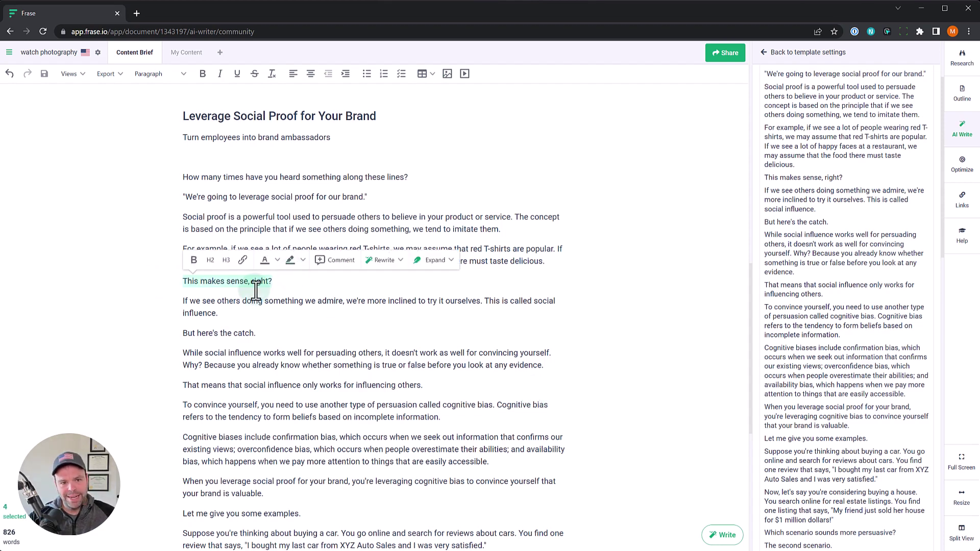
pyautogui.moveTo(421, 176); pyautogui.dragTo(170, 176)
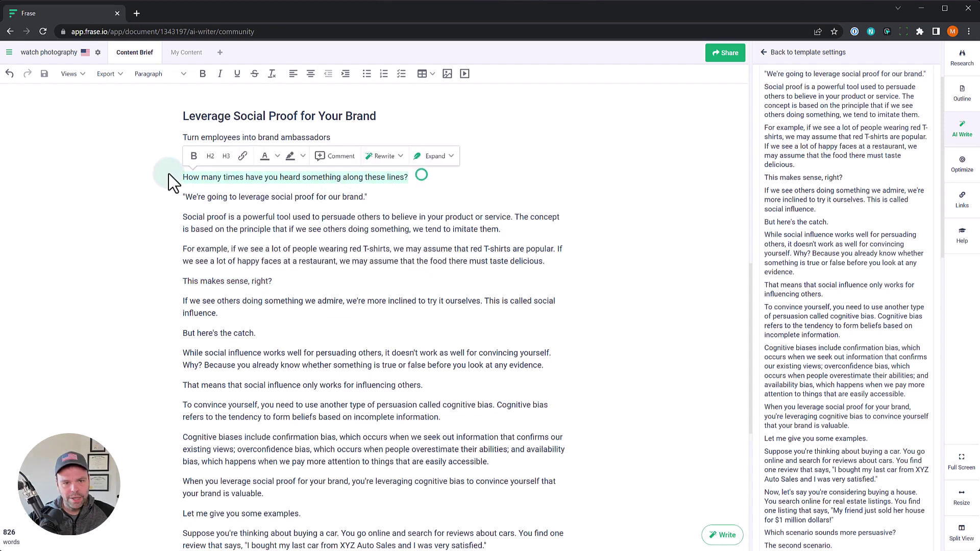
pyautogui.moveTo(266, 334); pyautogui.dragTo(172, 339)
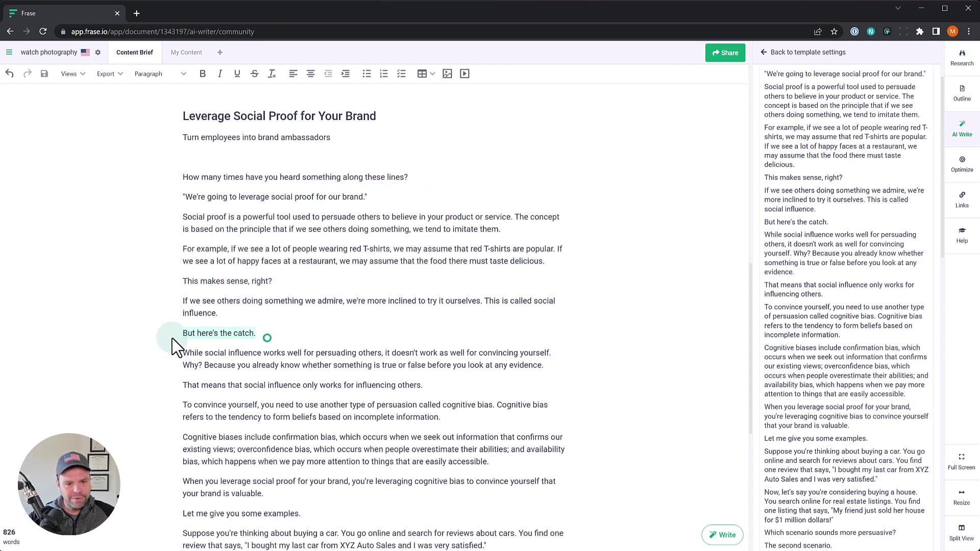
pyautogui.scroll(-2, 203, 383)
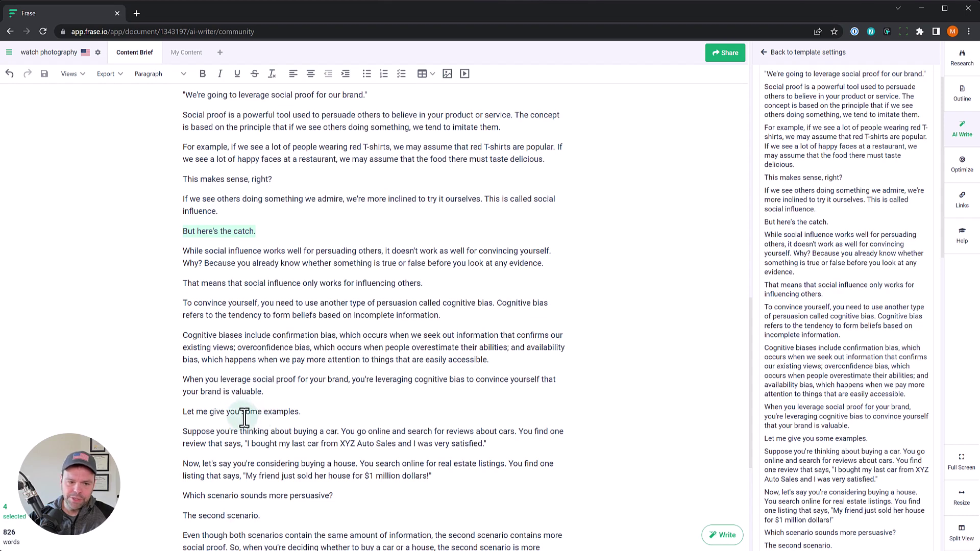
pyautogui.moveTo(323, 412); pyautogui.dragTo(174, 414)
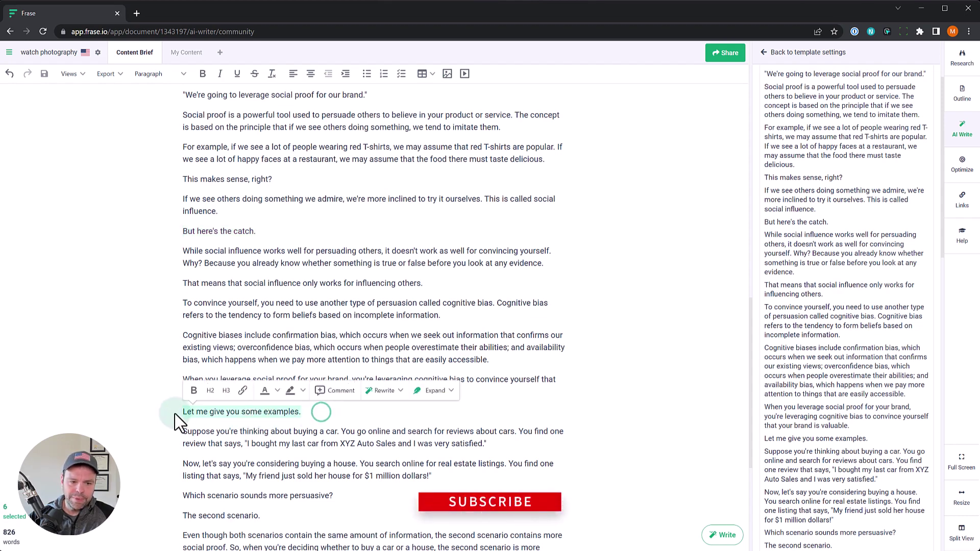
pyautogui.scroll(-3, 246, 448)
pyautogui.scroll(-2, 276, 478)
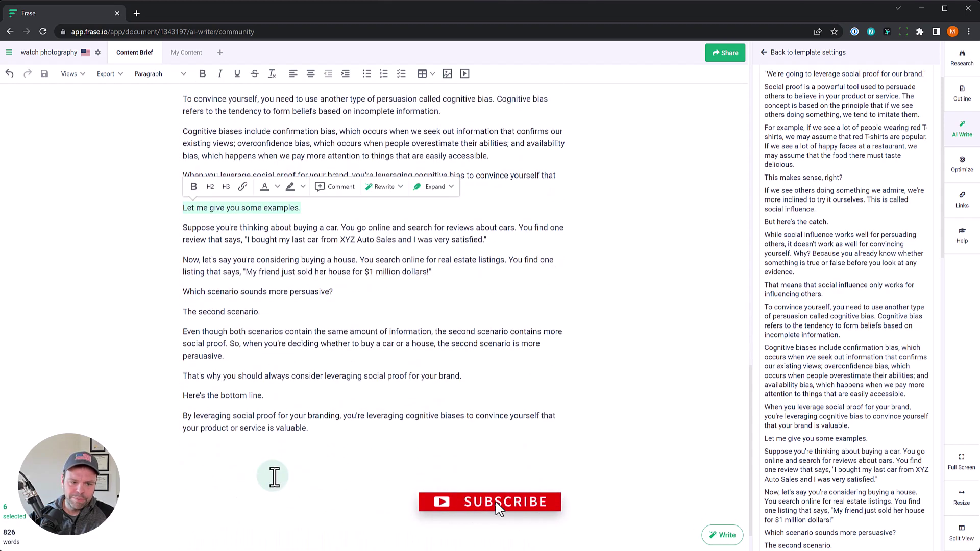
pyautogui.click(347, 292)
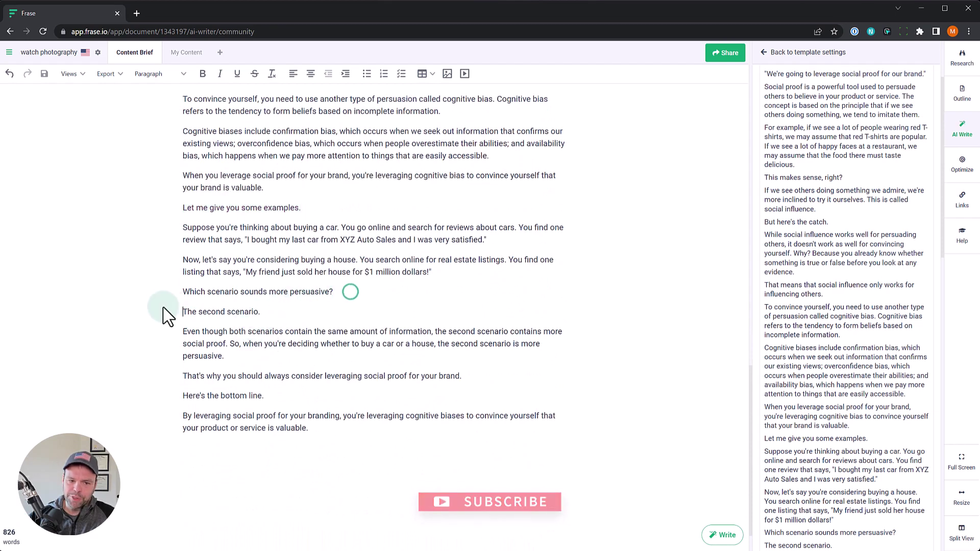
# Step: Highlight 'The second scenario.' and 'Here's the bottom line.', then change 'yourself' to 'potential customers' in the closing sentence
pyautogui.click(165, 312)
pyautogui.keyDown('shift'); pyautogui.click(280, 313); pyautogui.keyUp('shift')
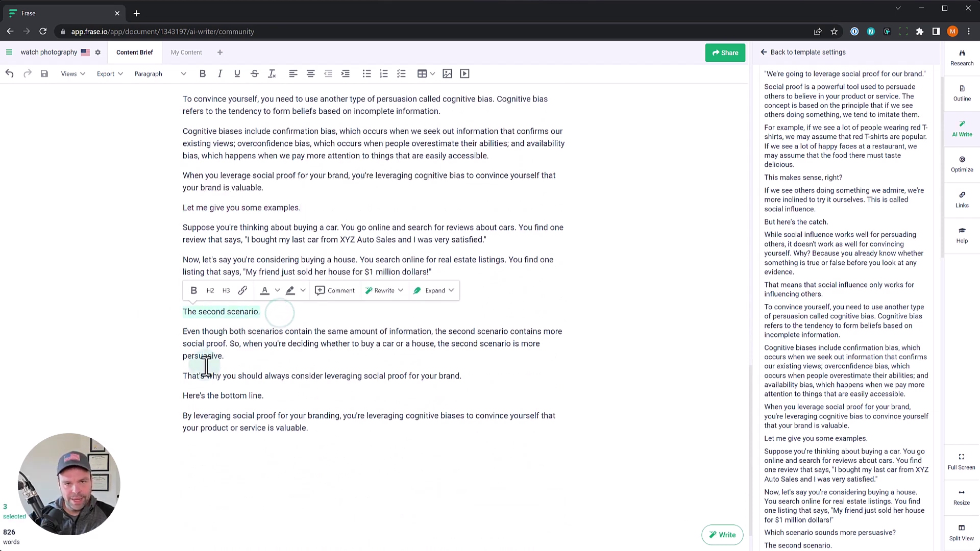
pyautogui.click(181, 397)
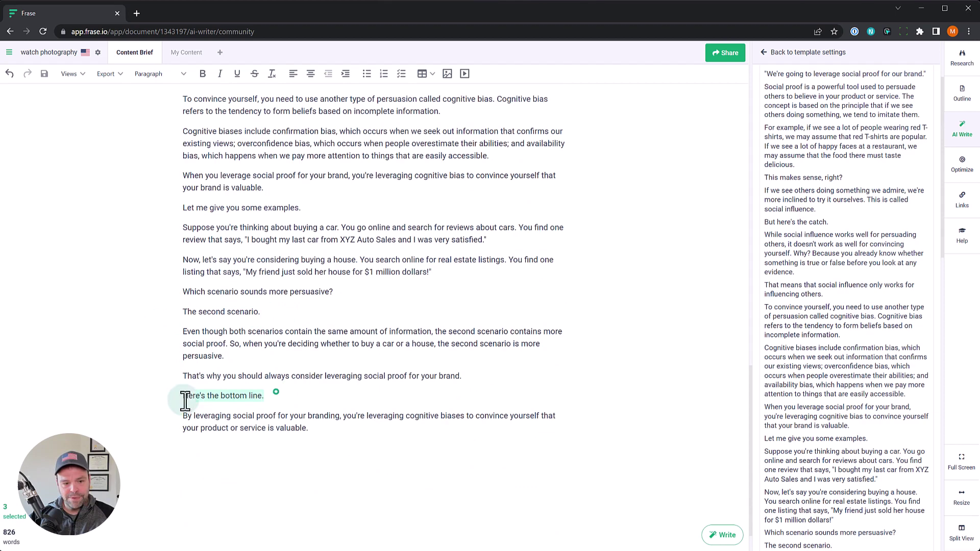
pyautogui.keyDown('shift'); pyautogui.click(277, 394); pyautogui.keyUp('shift')
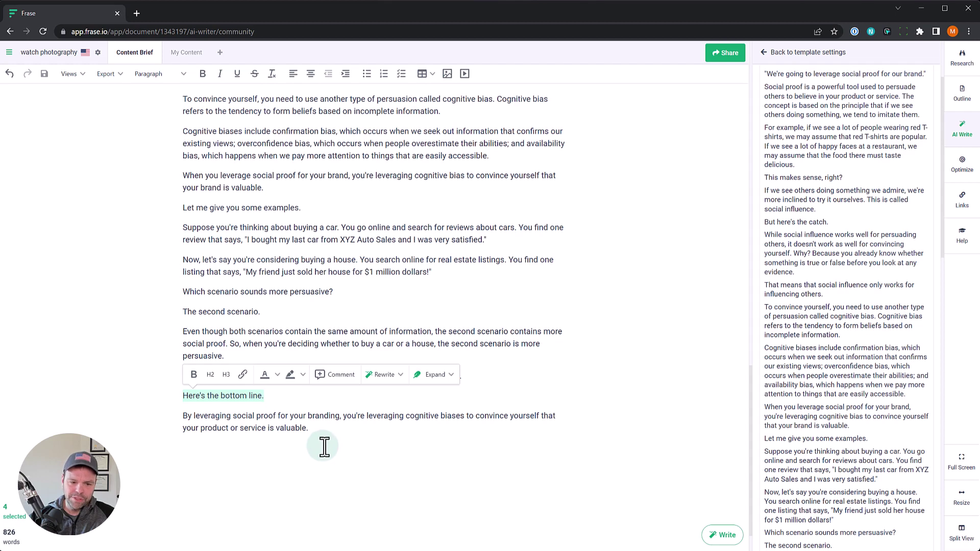
pyautogui.click(533, 418)
pyautogui.write('potential')
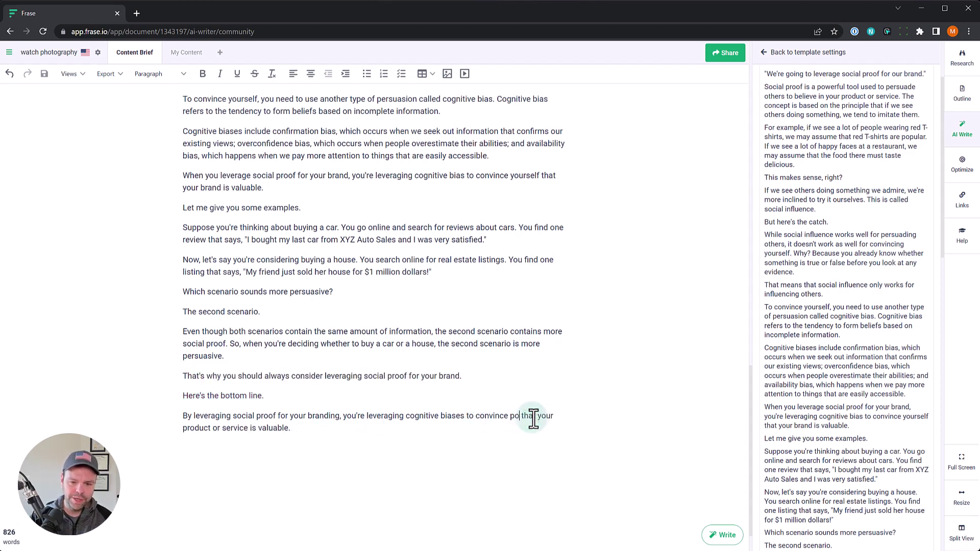
pyautogui.write(' customers')
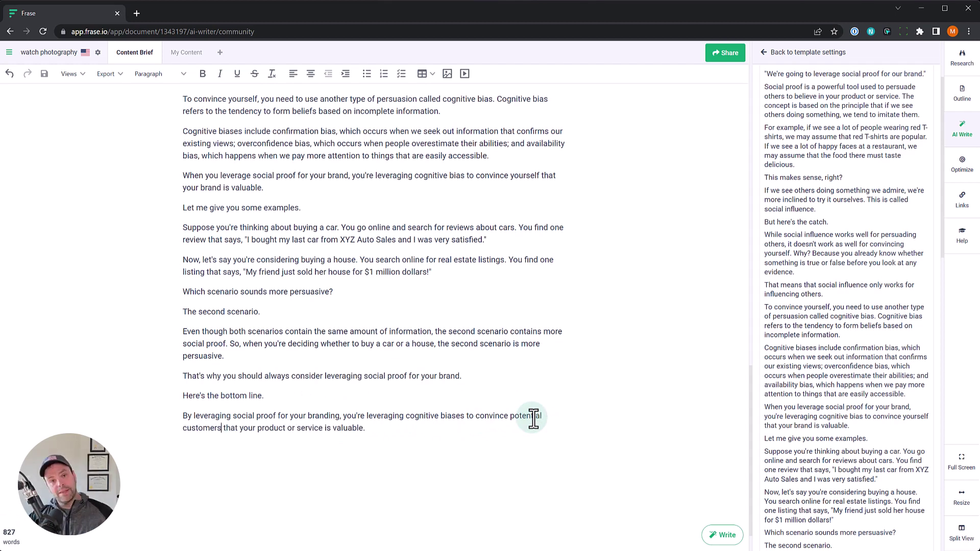